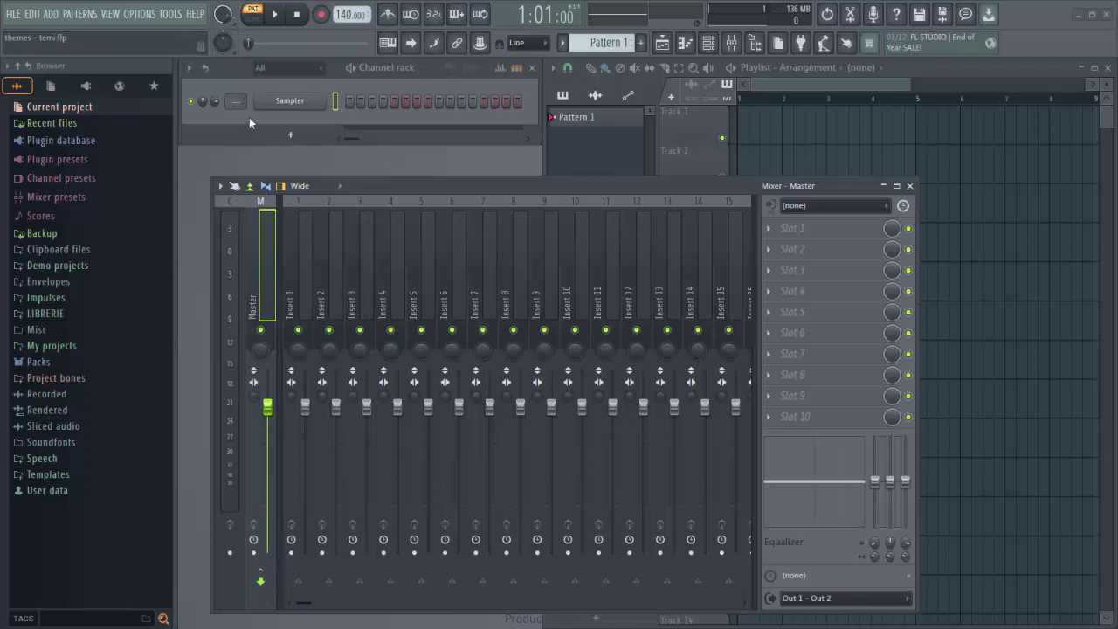
# Step: Open the theme settings and apply the Dark orange preset
pyautogui.click(150, 14)
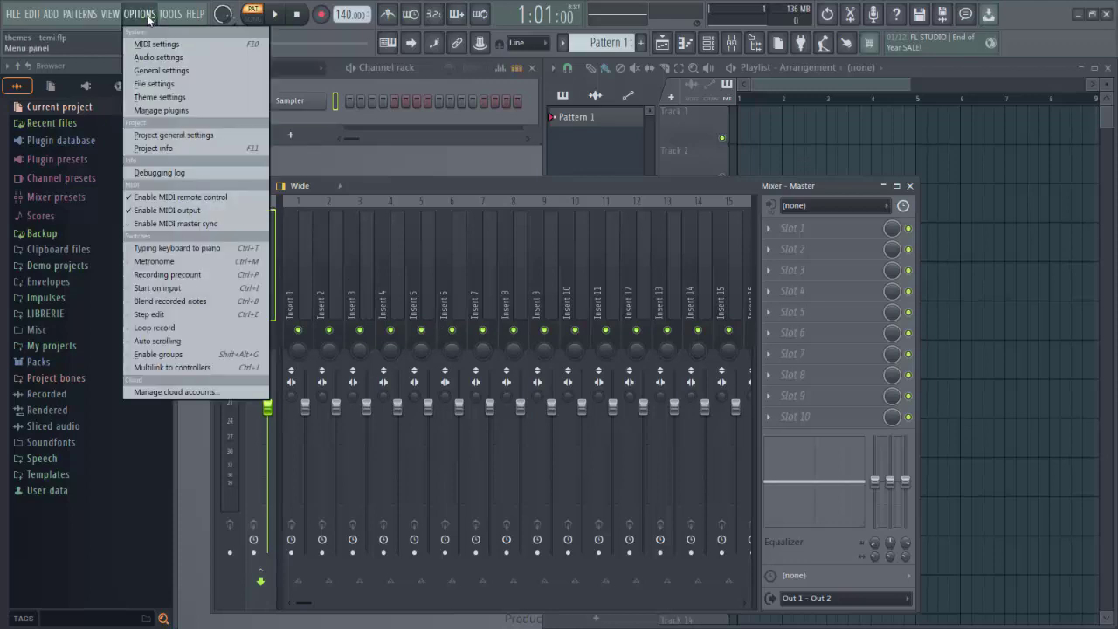
pyautogui.click(196, 96)
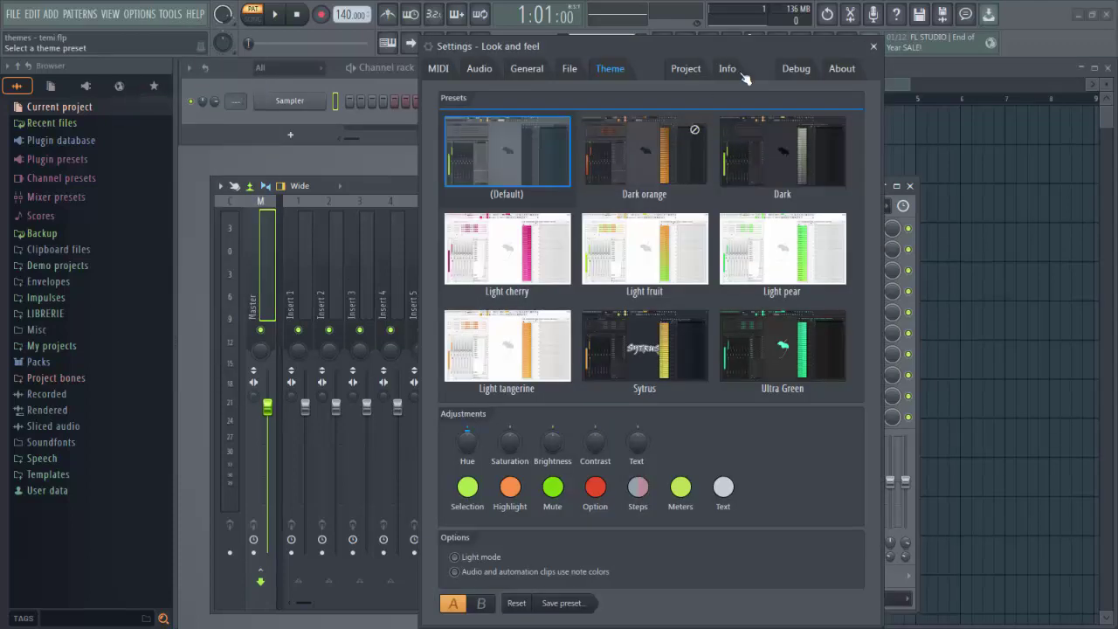
pyautogui.moveTo(757, 51); pyautogui.dragTo(739, 51)
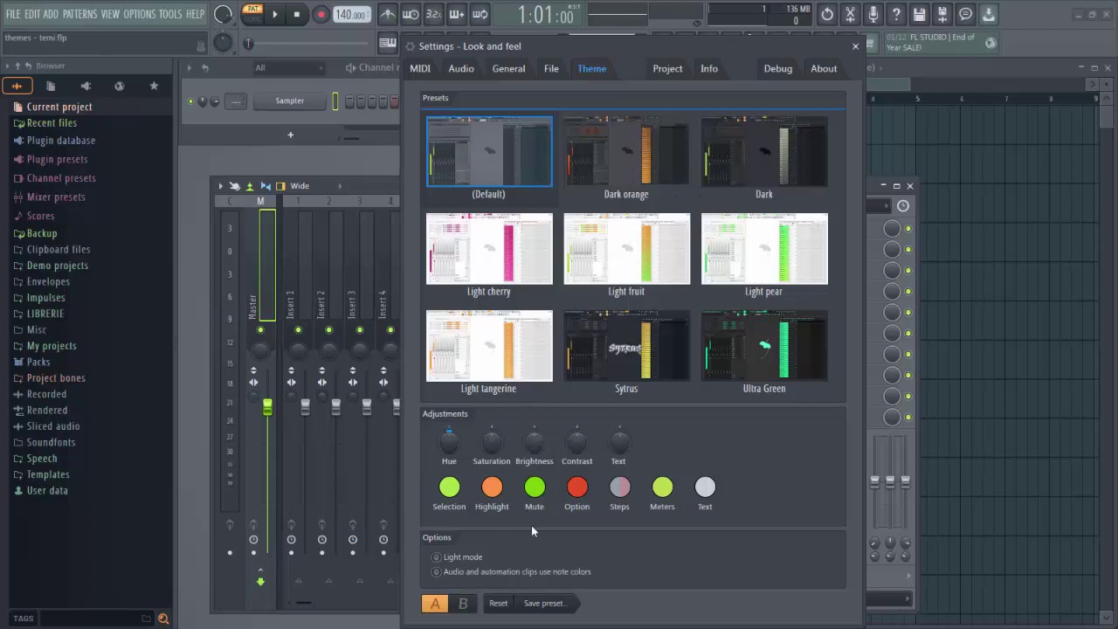
pyautogui.click(630, 147)
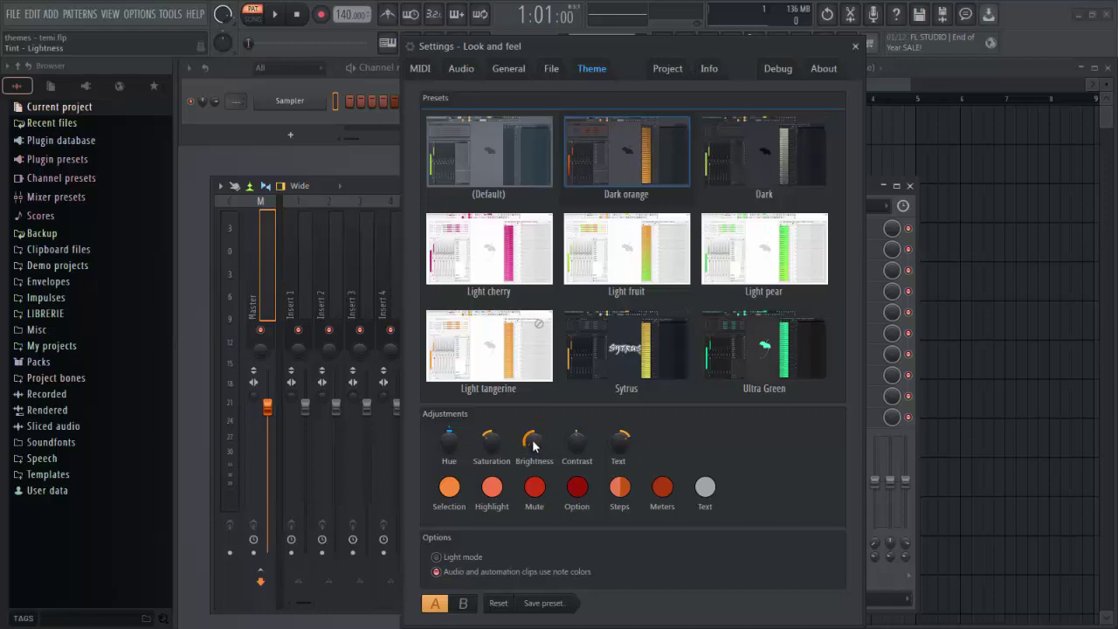
# Step: Raise the theme's brightness and contrast, and return its saturation to the neutral position
pyautogui.moveTo(538, 362); pyautogui.dragTo(569, 249)
pyautogui.moveTo(675, 226); pyautogui.dragTo(676, 324)
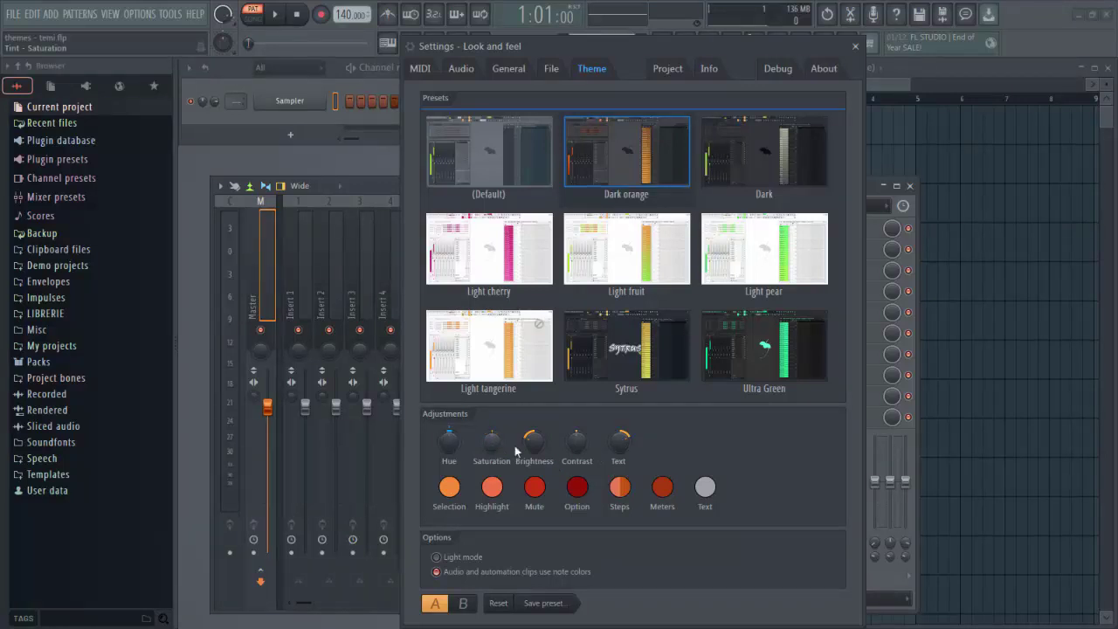
pyautogui.moveTo(578, 442); pyautogui.dragTo(577, 420)
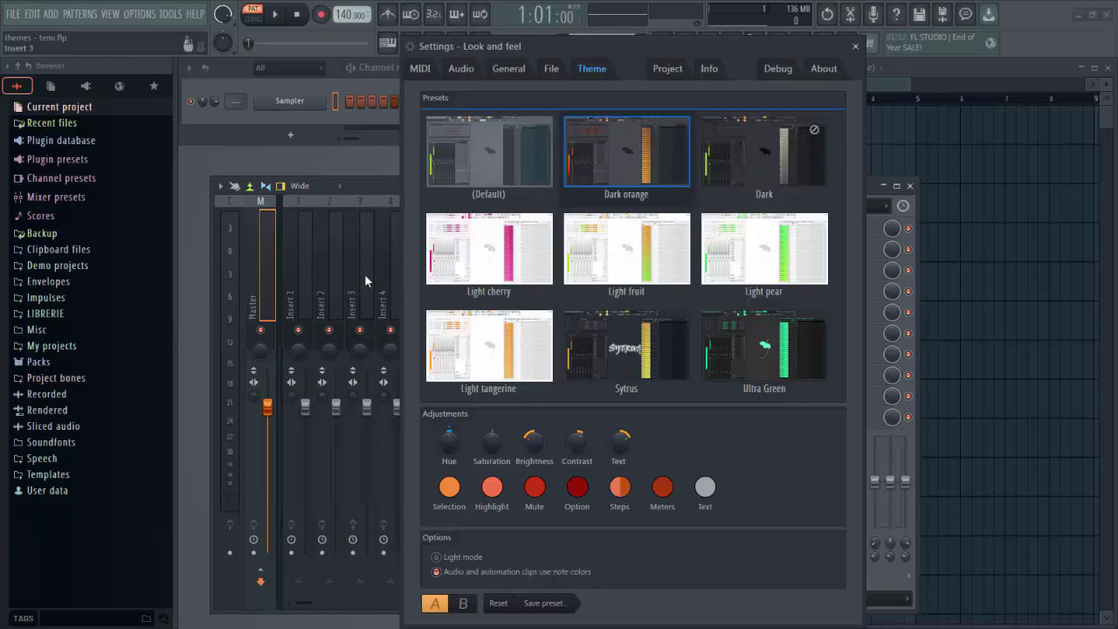
# Step: Change the odd step colour to the yellow-green Dark Khaki #C1CF6F and accept it
pyautogui.click(619, 487)
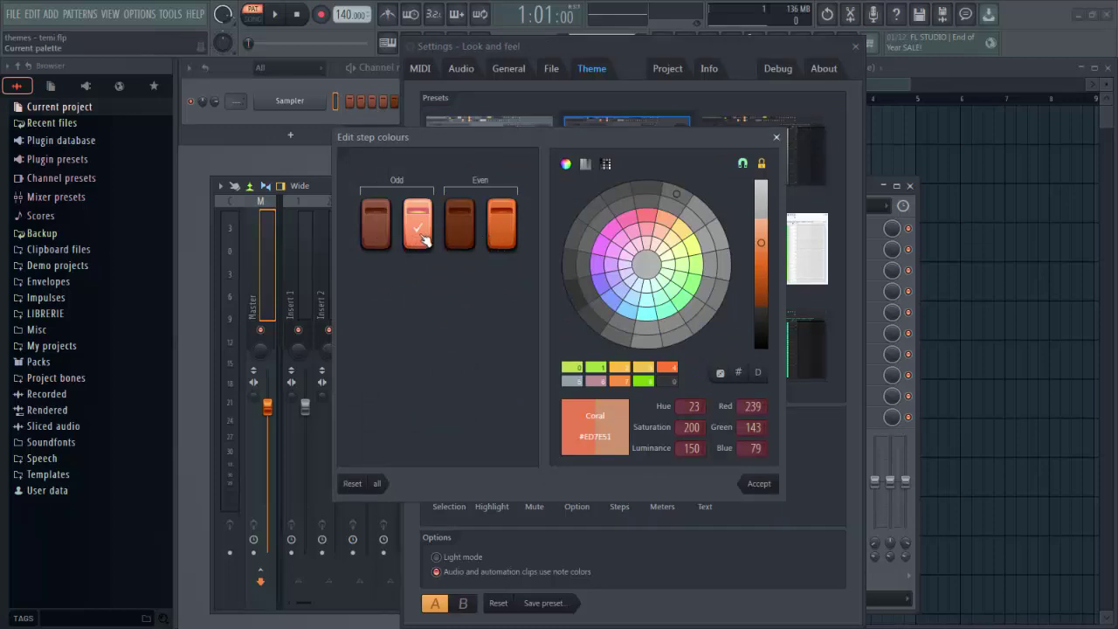
pyautogui.moveTo(650, 223); pyautogui.dragTo(692, 246)
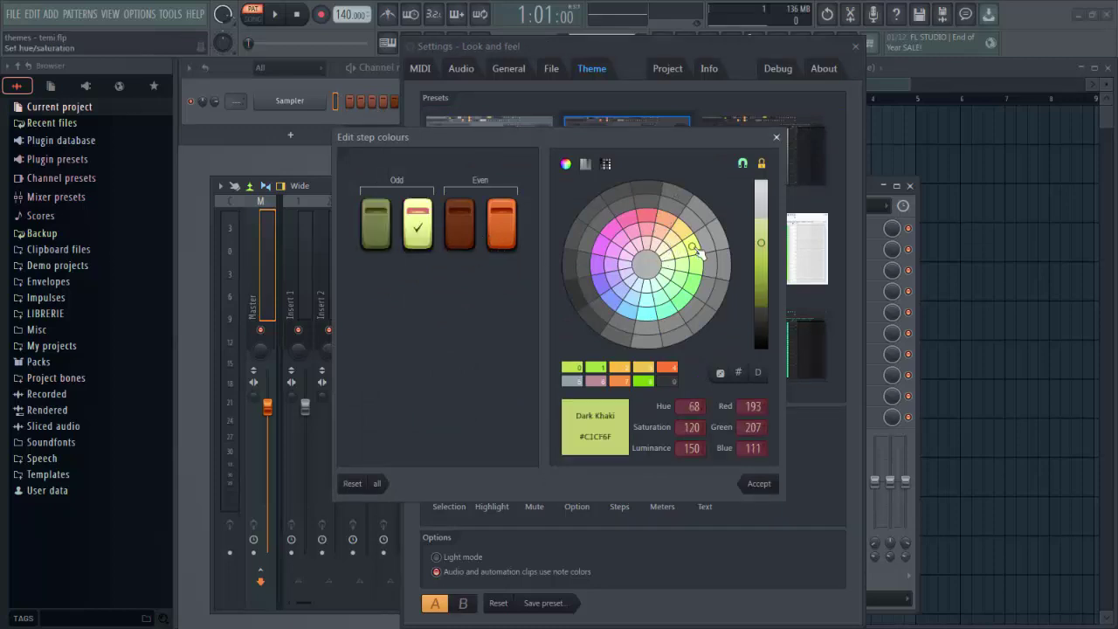
pyautogui.click(759, 484)
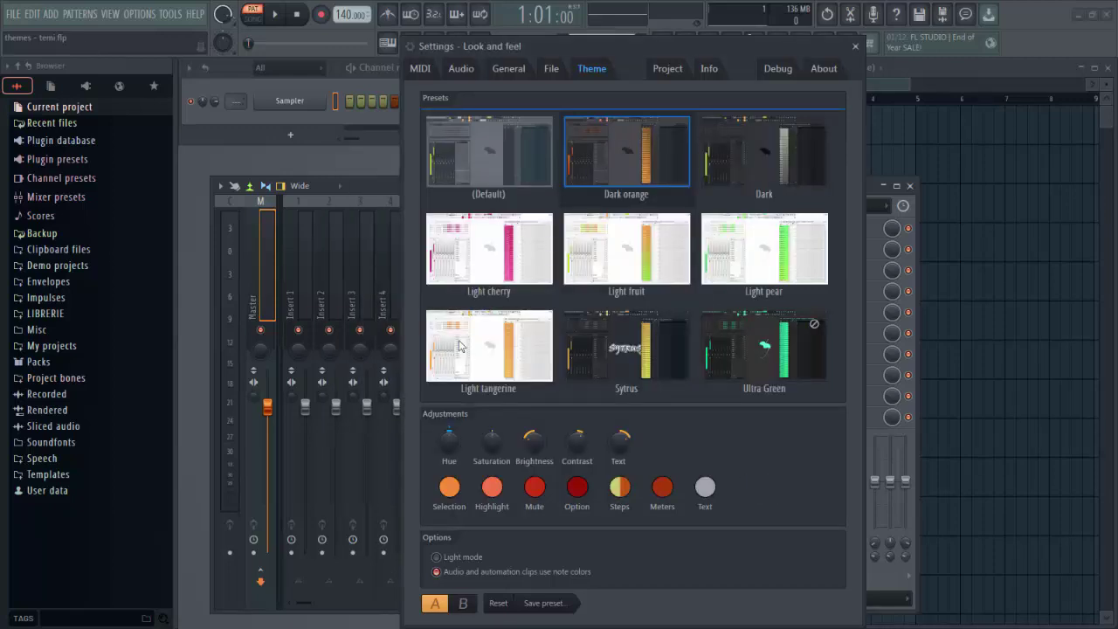
# Step: Change the even step colour to the muted purple #7D5A74 and accept it
pyautogui.moveTo(619, 51); pyautogui.dragTo(815, 90)
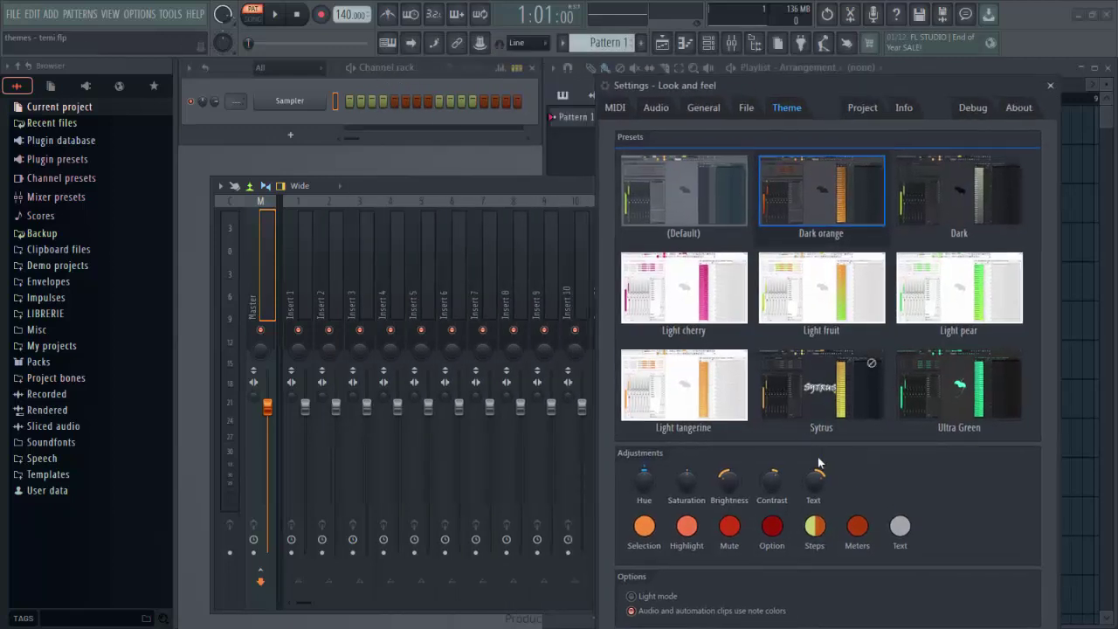
pyautogui.click(814, 527)
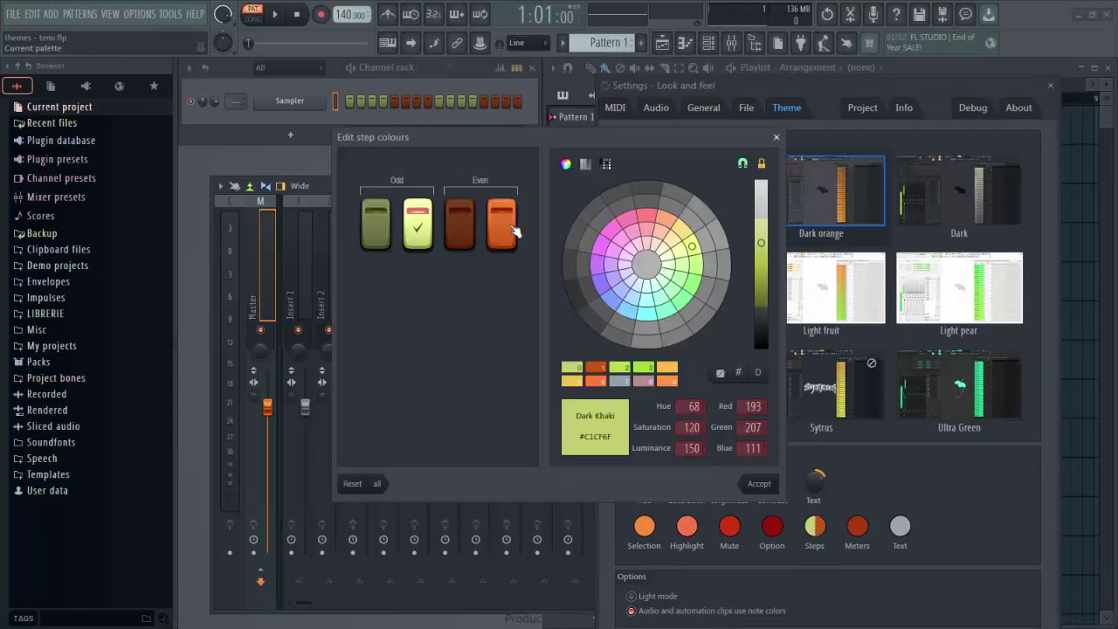
pyautogui.click(506, 228)
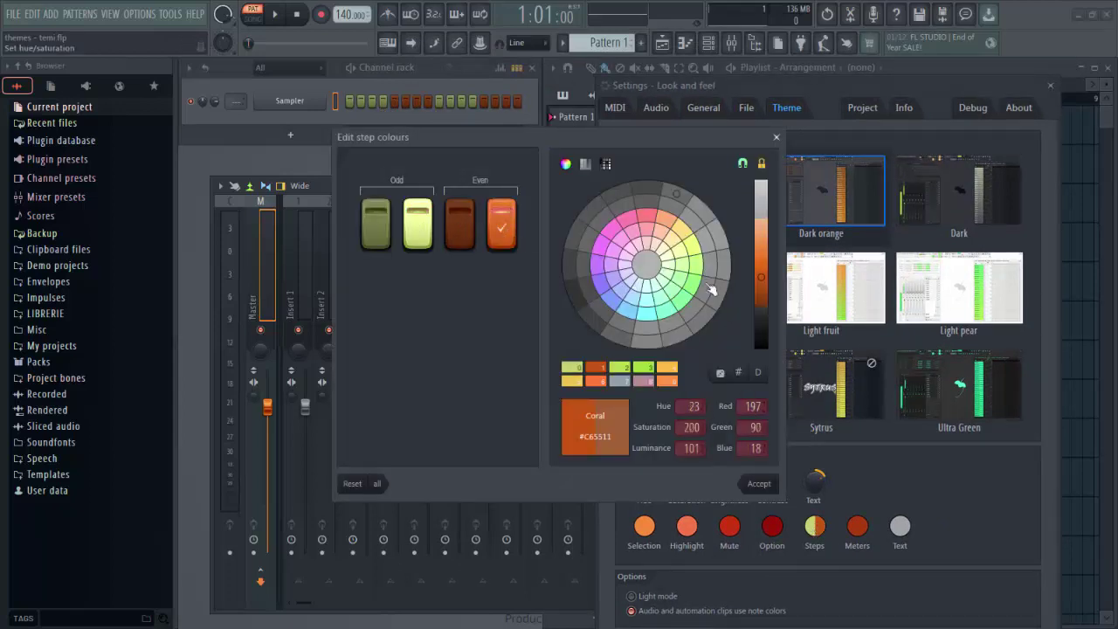
pyautogui.click(631, 251)
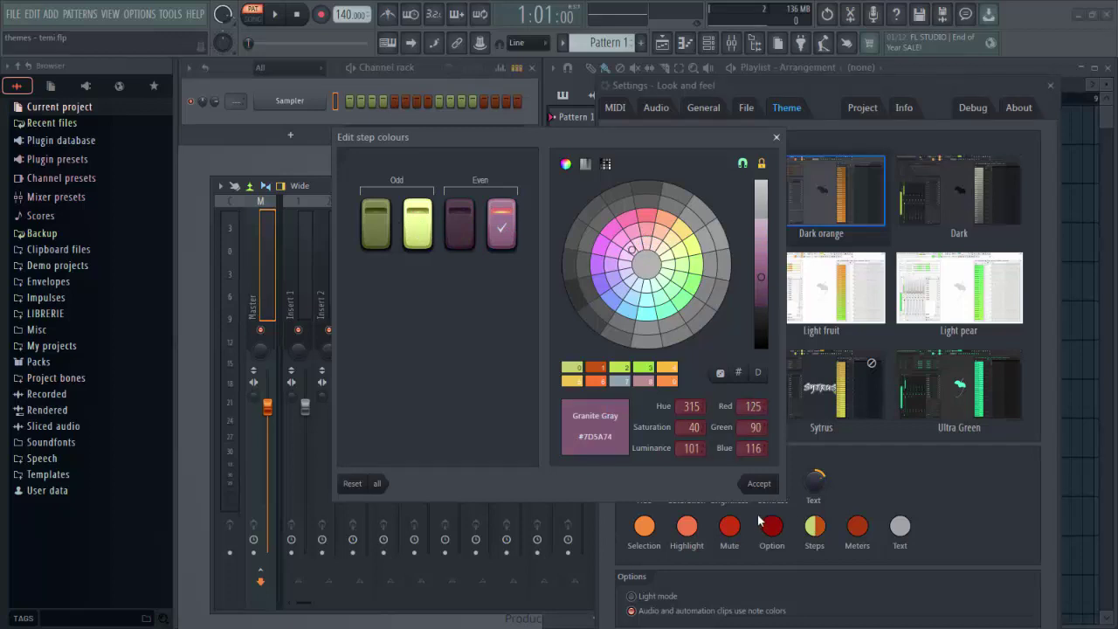
pyautogui.click(765, 485)
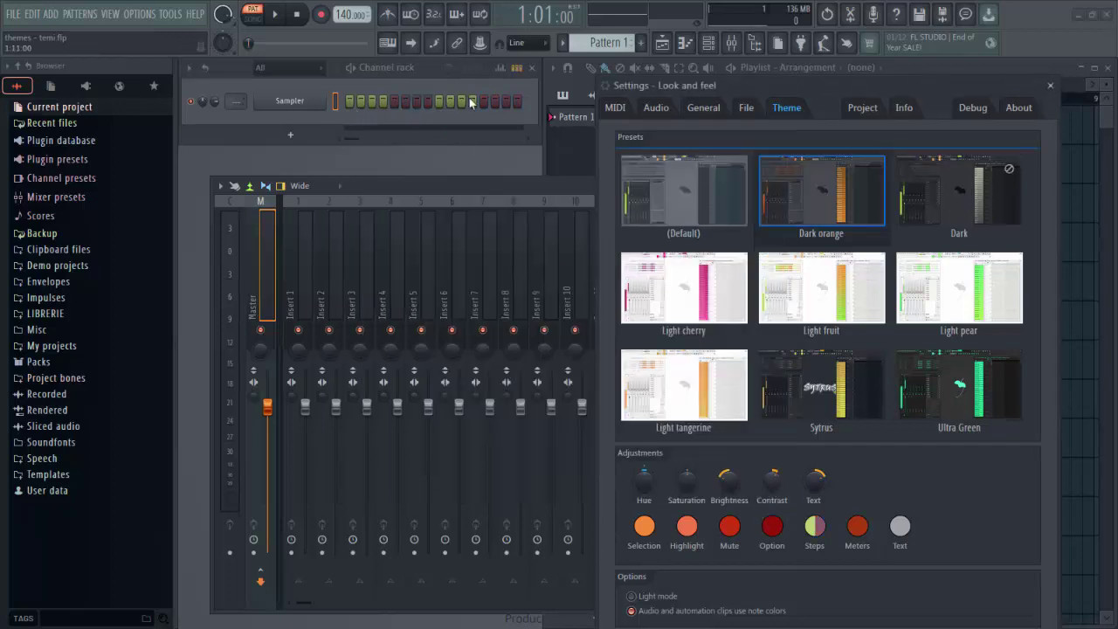
# Step: Reset all theme tweaks back to the default theme
pyautogui.moveTo(928, 96); pyautogui.dragTo(844, 71)
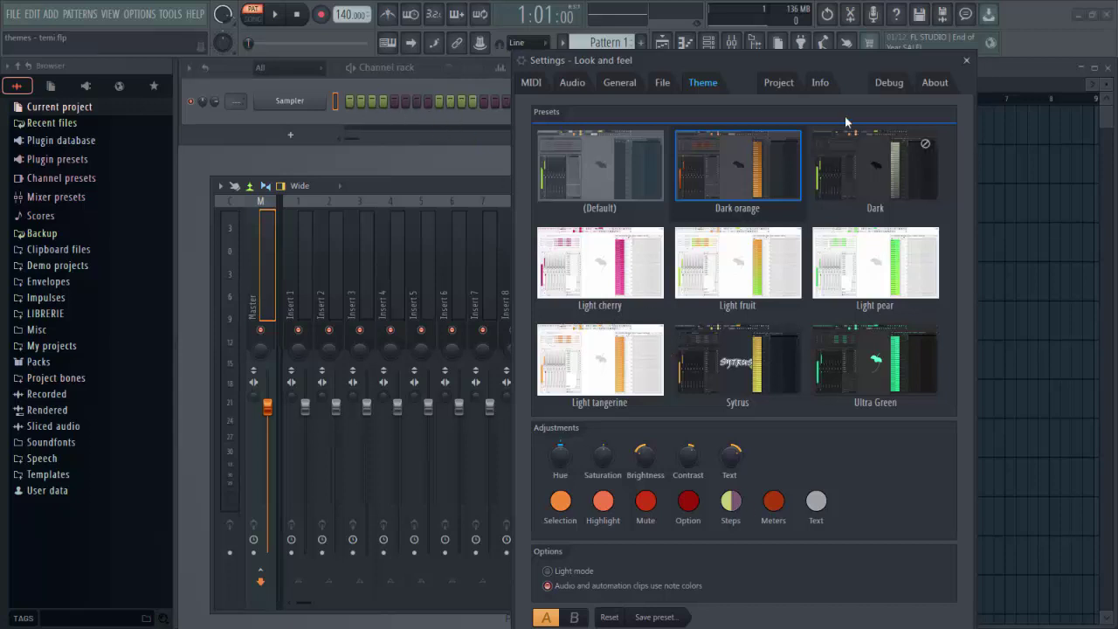
pyautogui.moveTo(875, 57); pyautogui.dragTo(823, 9)
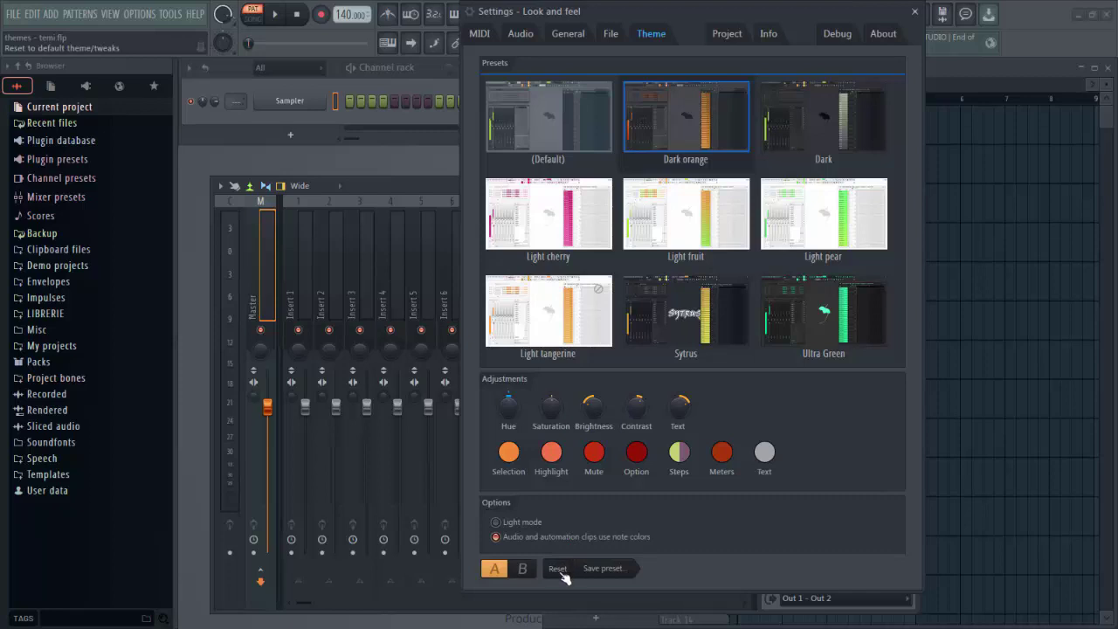
pyautogui.click(559, 569)
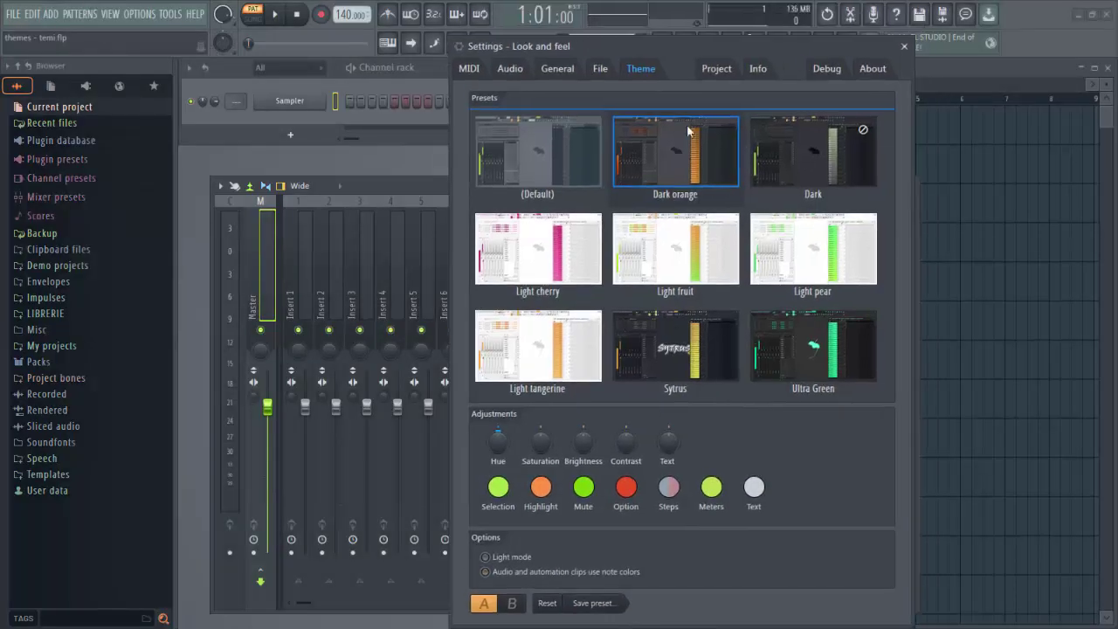
# Step: Compare the Dark orange and Default theme presets by switching between them, ending on Dark orange
pyautogui.click(672, 156)
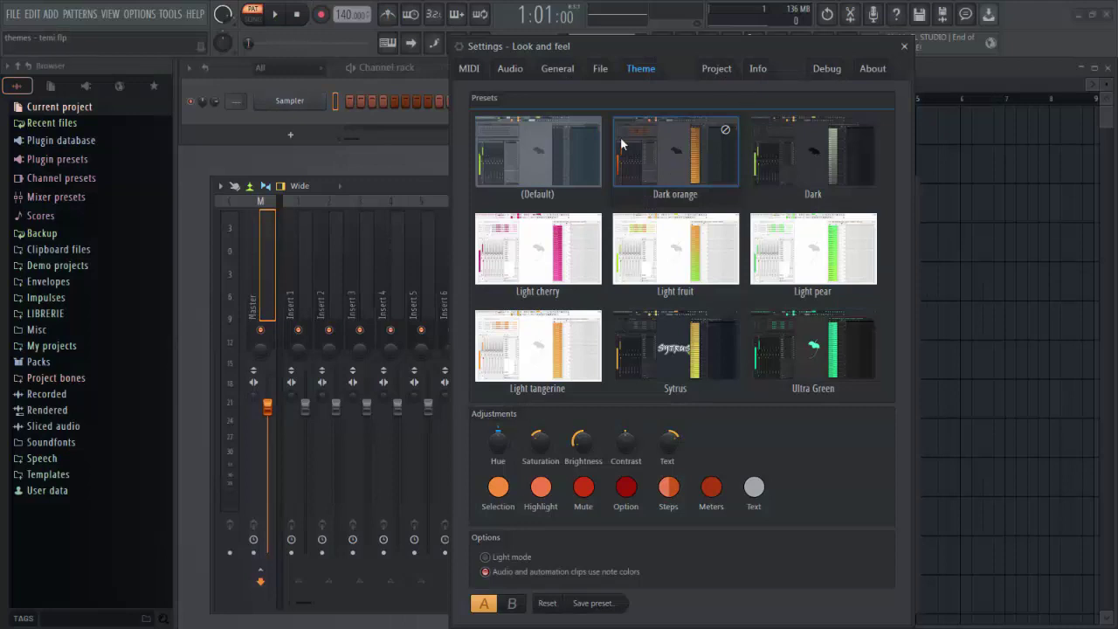
pyautogui.click(558, 165)
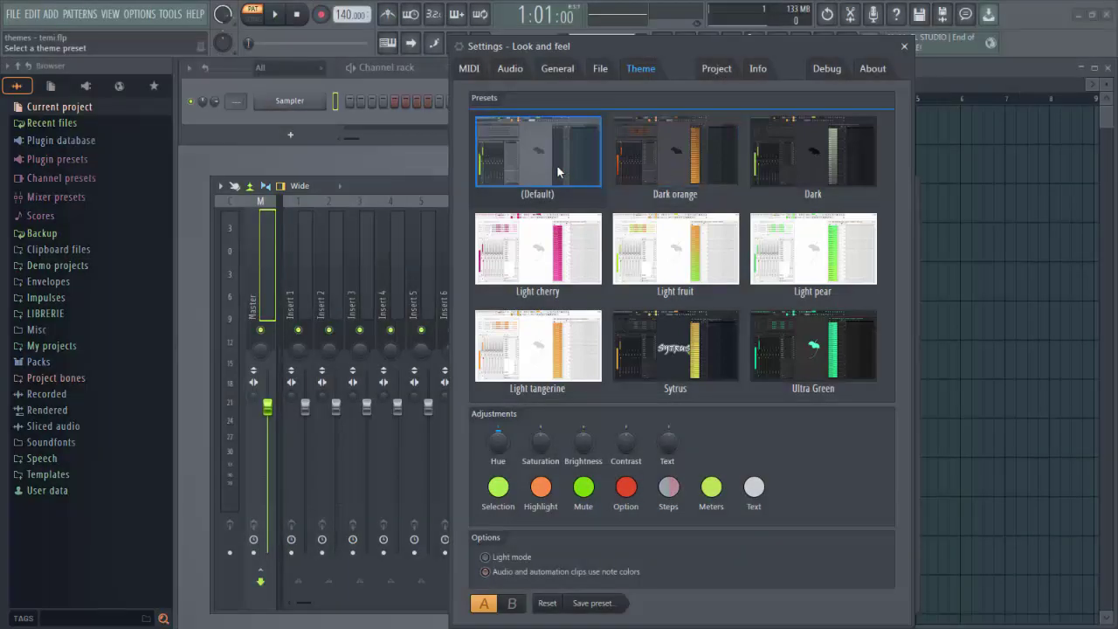
pyautogui.click(668, 168)
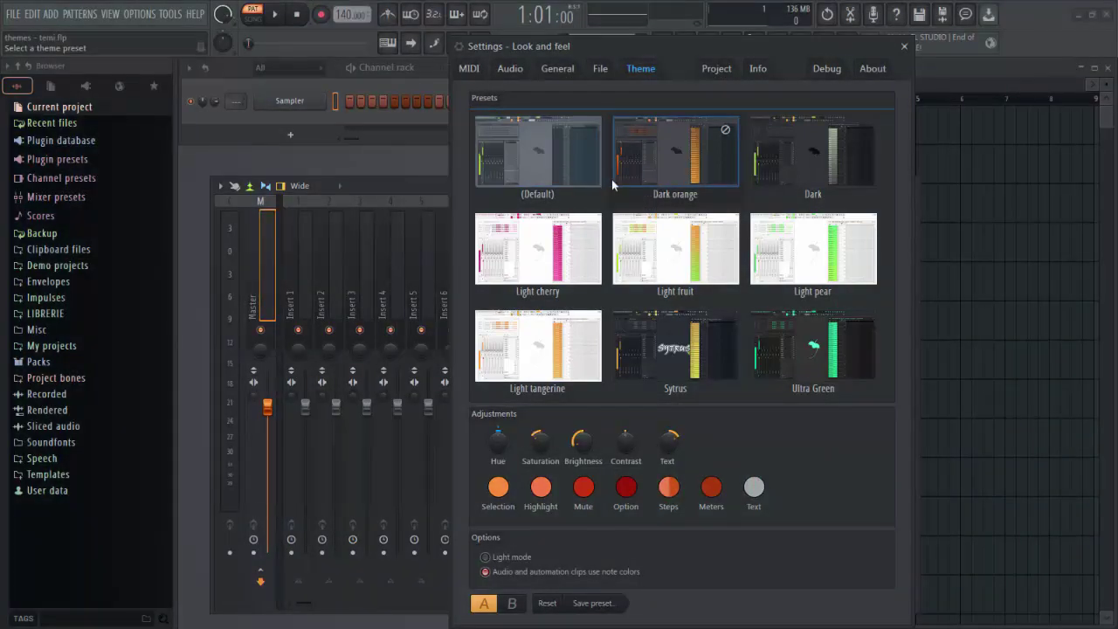
pyautogui.moveTo(773, 51); pyautogui.dragTo(720, 50)
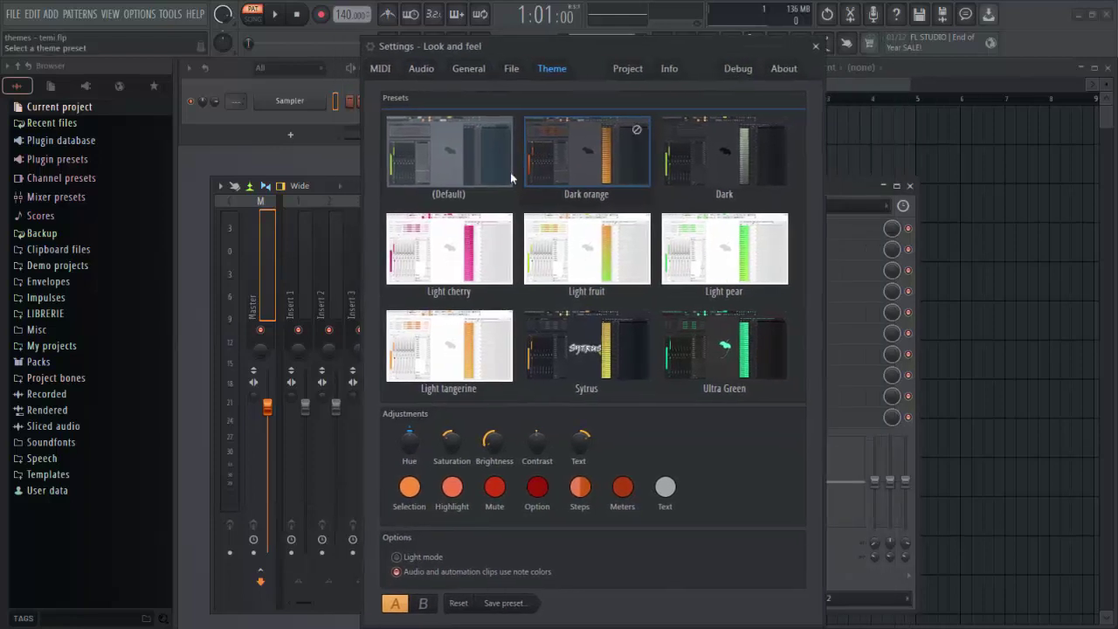
# Step: Switch to the Default preset once more, then reapply Dark orange
pyautogui.click(465, 168)
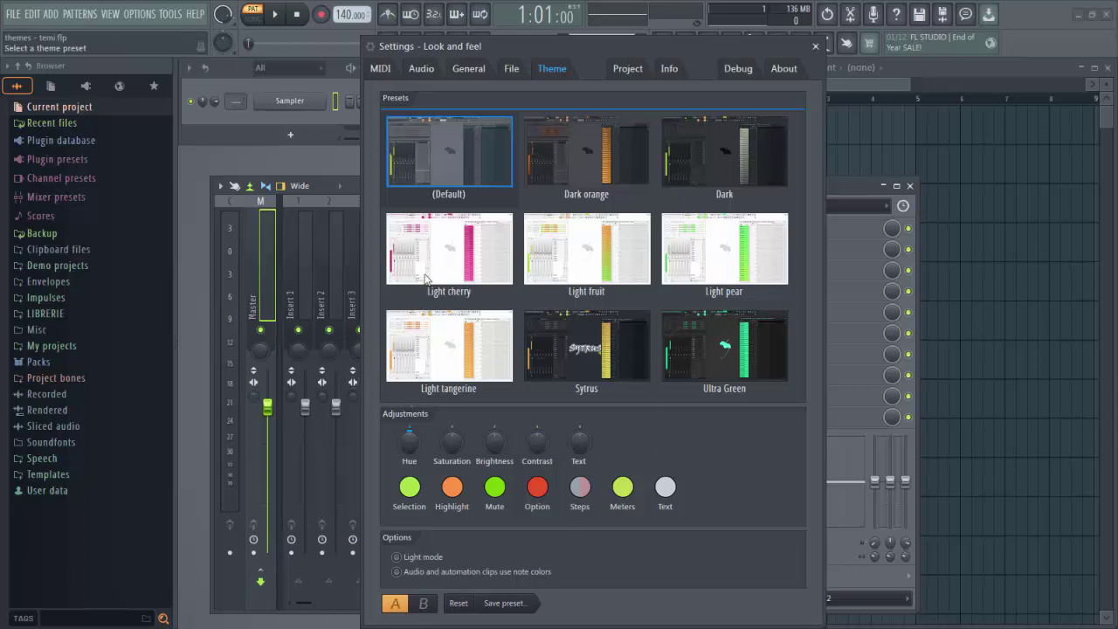
pyautogui.click(592, 156)
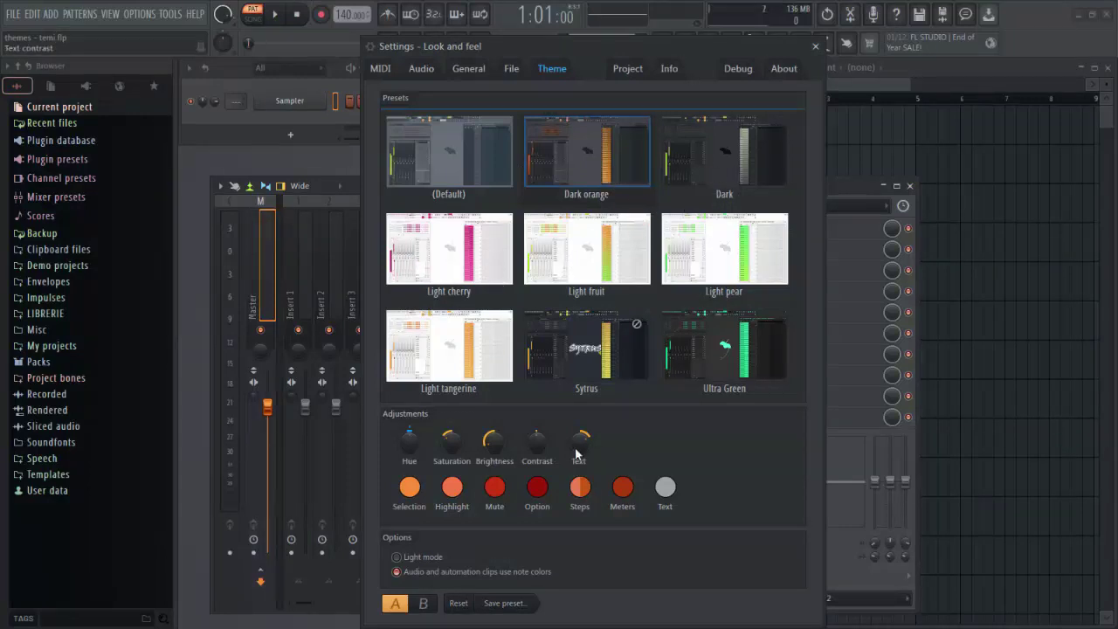
pyautogui.moveTo(699, 47); pyautogui.dragTo(696, 41)
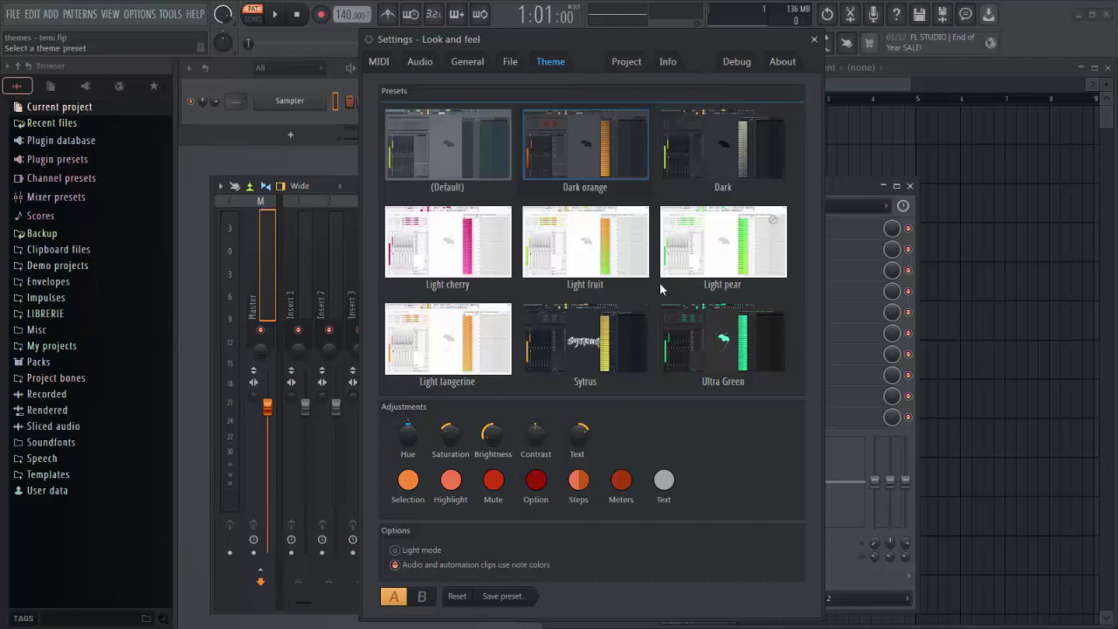
# Step: Try the Light fruit, Light pear and Light tangerine presets, then apply the Sytrus preset
pyautogui.click(626, 266)
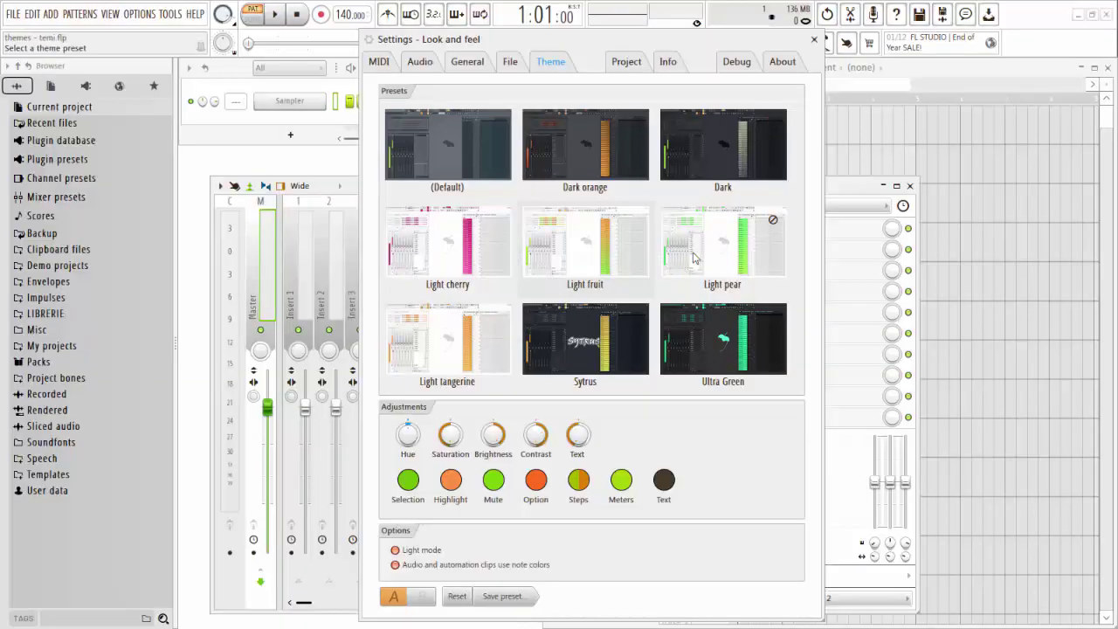
pyautogui.click(699, 253)
pyautogui.click(469, 356)
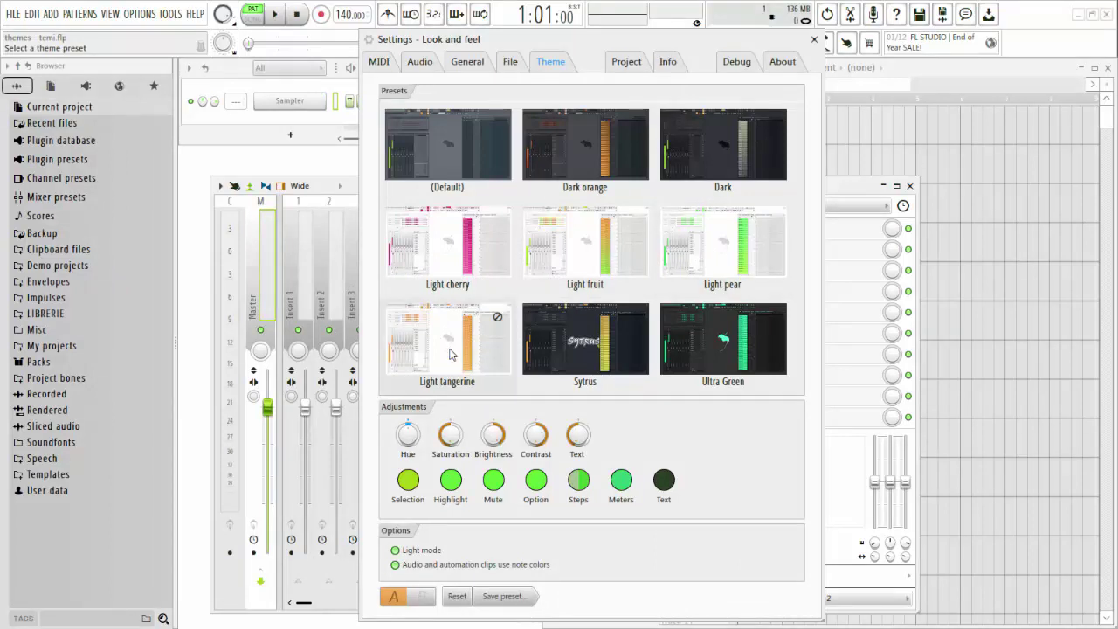
pyautogui.click(573, 356)
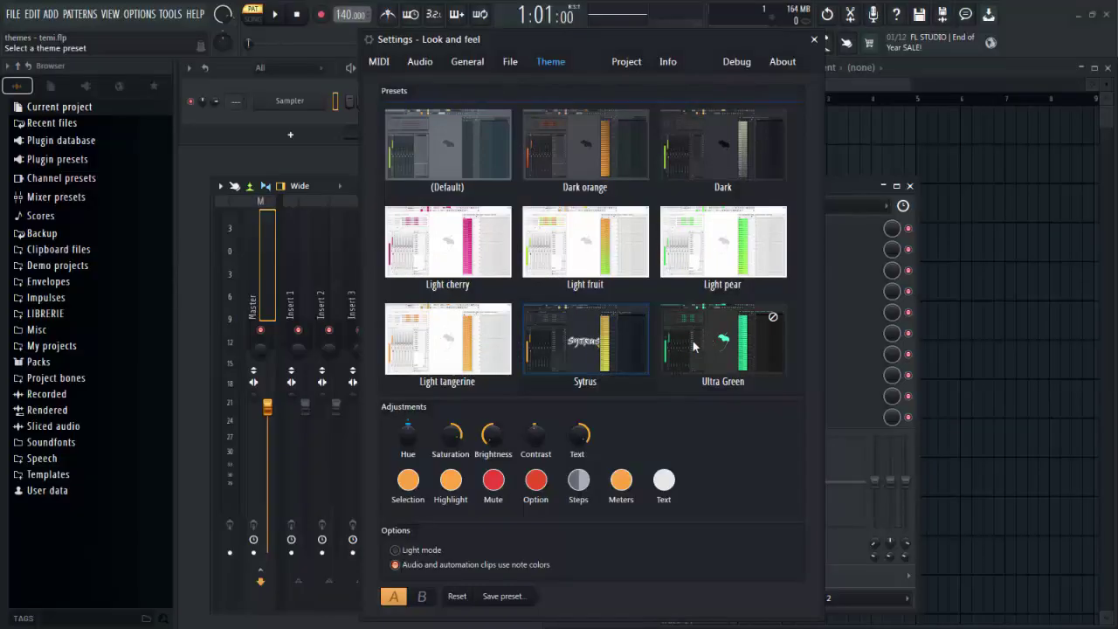
# Step: Glance at the project info, then compare Dark orange with Sytrus, ending on the Sytrus preset
pyautogui.click(669, 62)
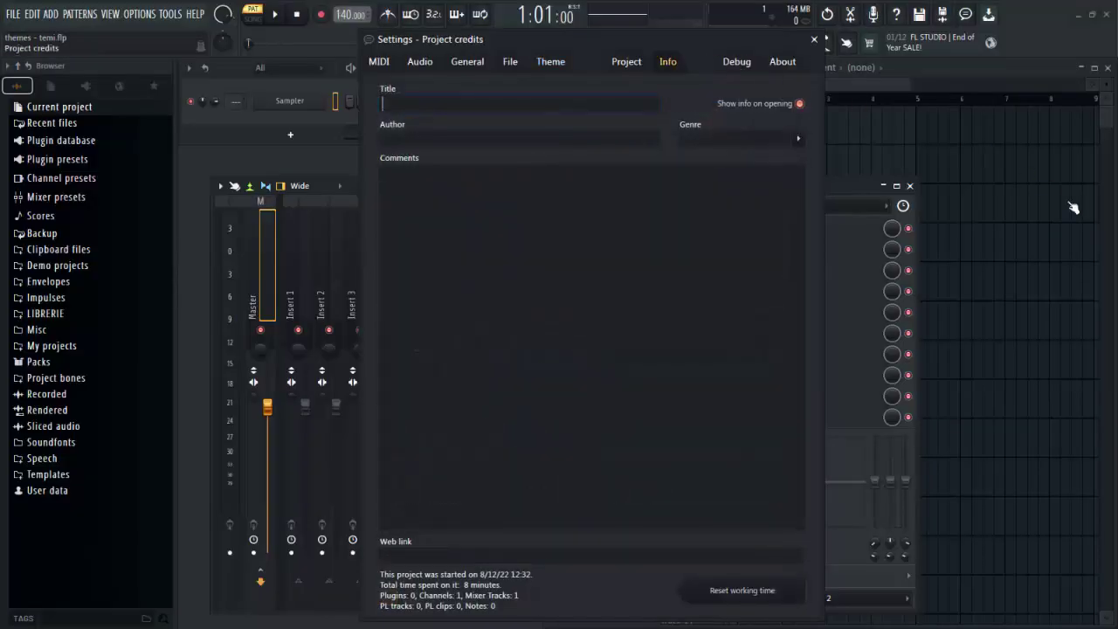
pyautogui.click(548, 62)
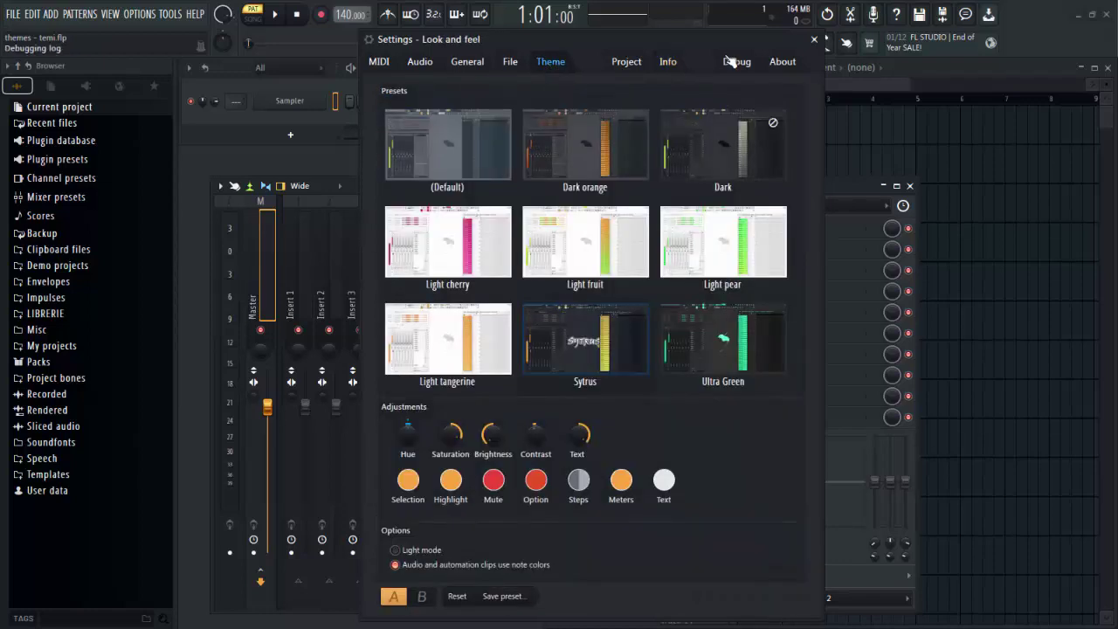
pyautogui.moveTo(709, 51); pyautogui.dragTo(792, 33)
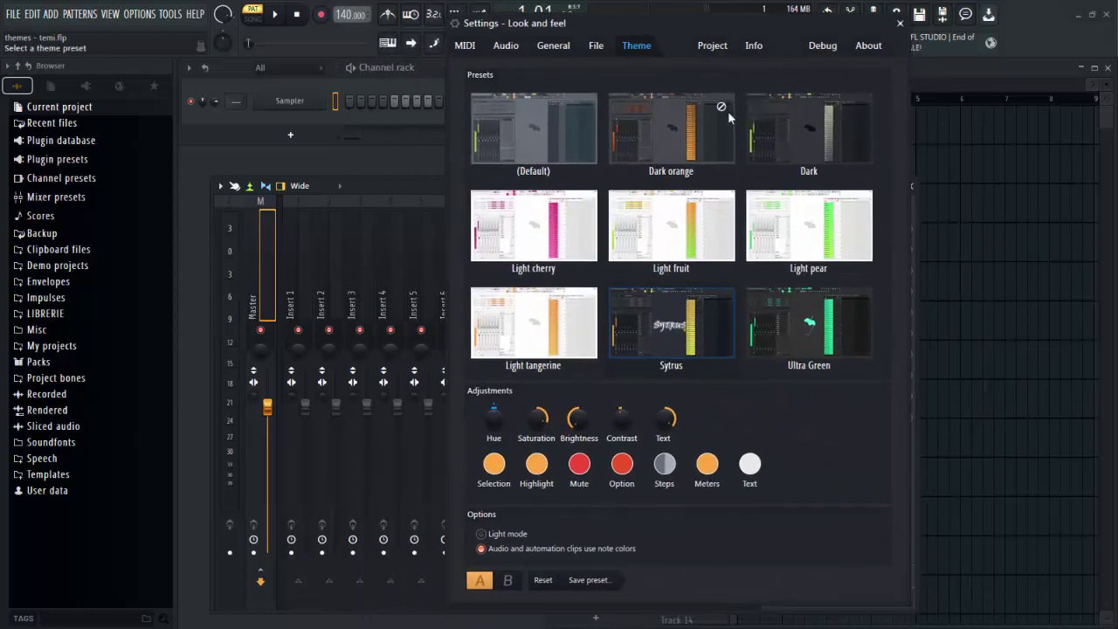
pyautogui.click(674, 140)
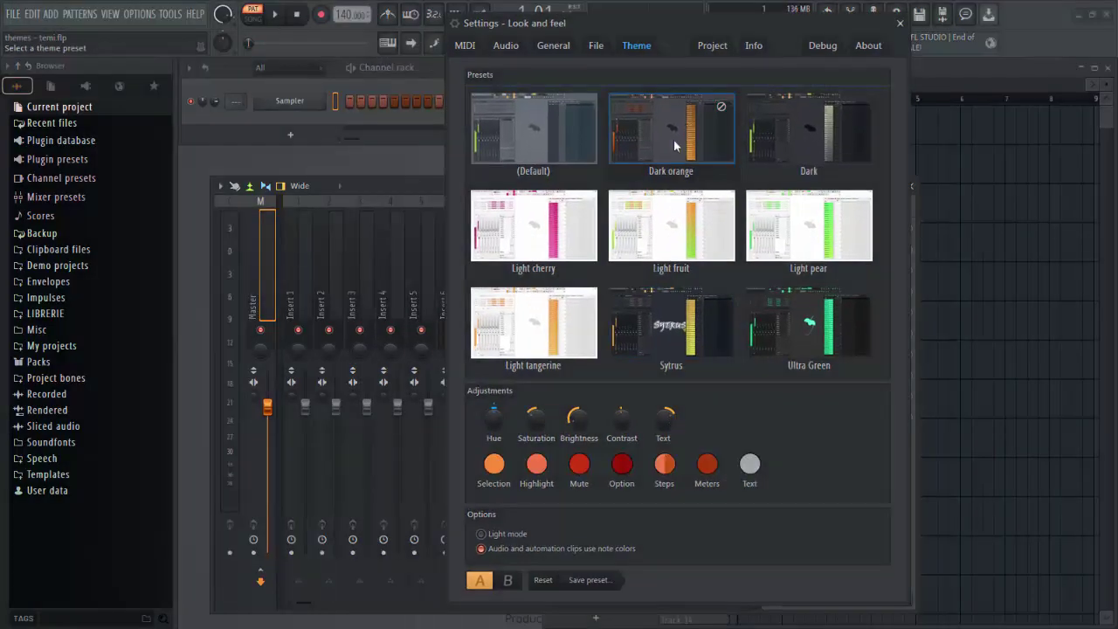
pyautogui.click(677, 327)
pyautogui.moveTo(785, 28); pyautogui.dragTo(868, 34)
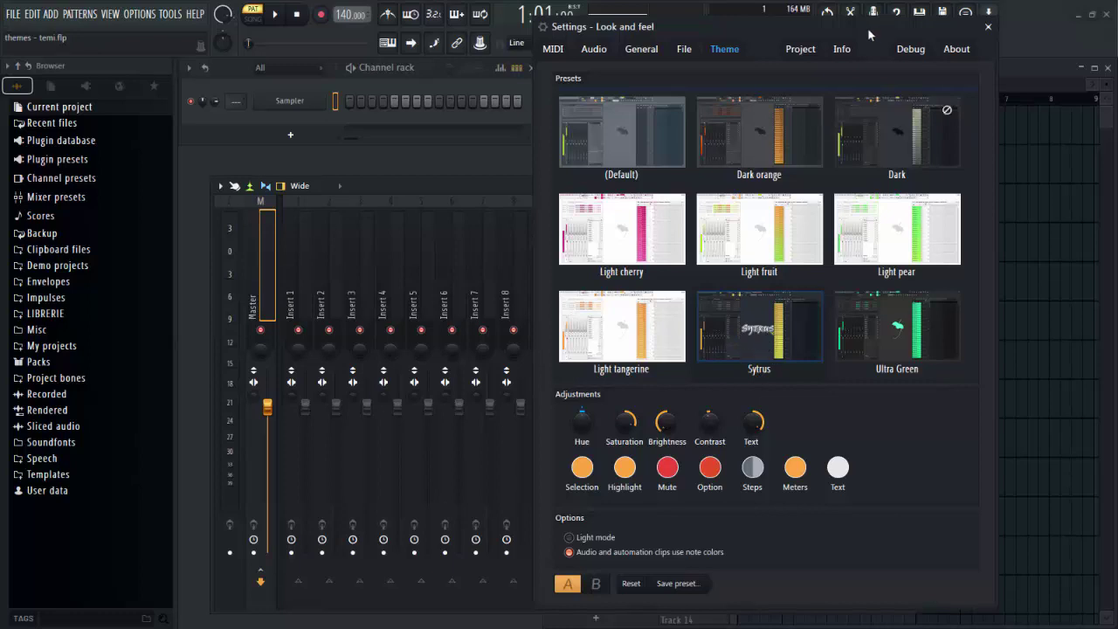
pyautogui.moveTo(877, 26); pyautogui.dragTo(660, 37)
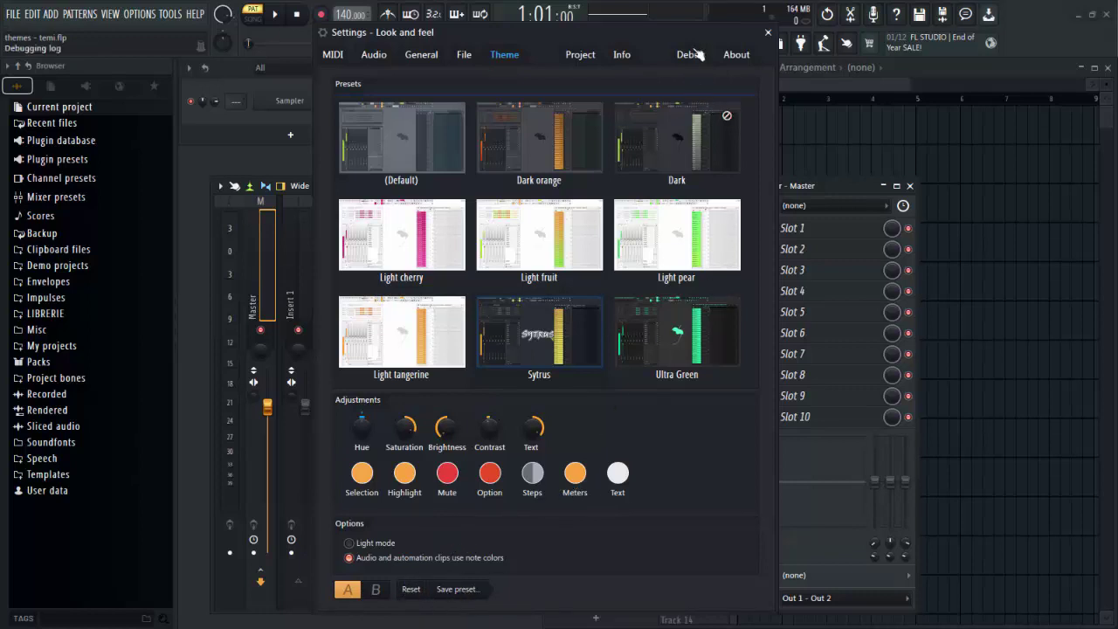
pyautogui.moveTo(699, 36); pyautogui.dragTo(678, 45)
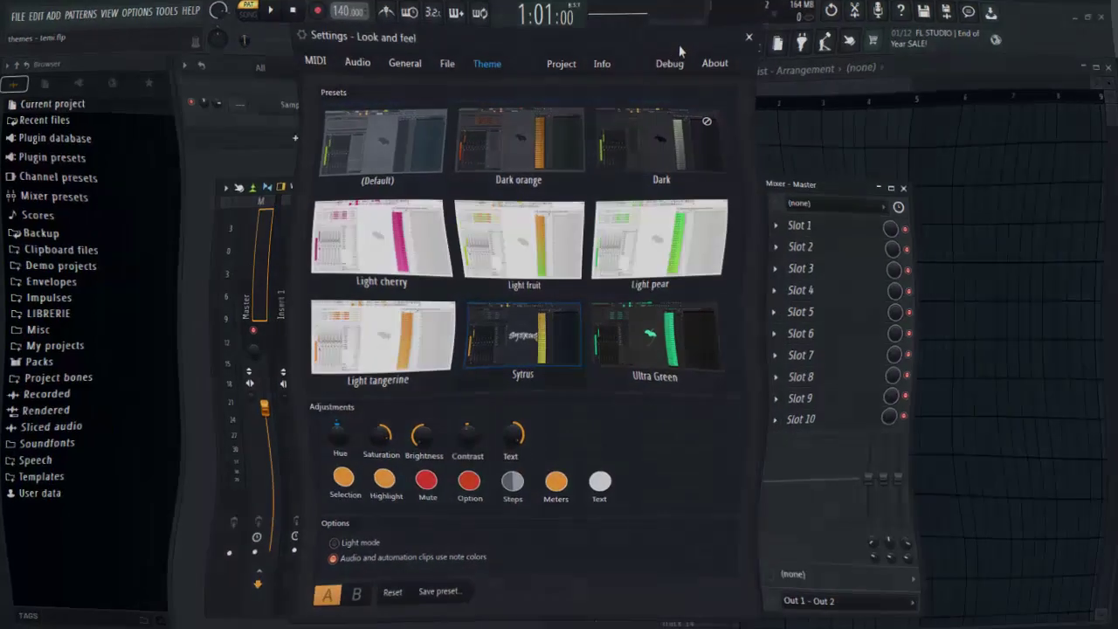